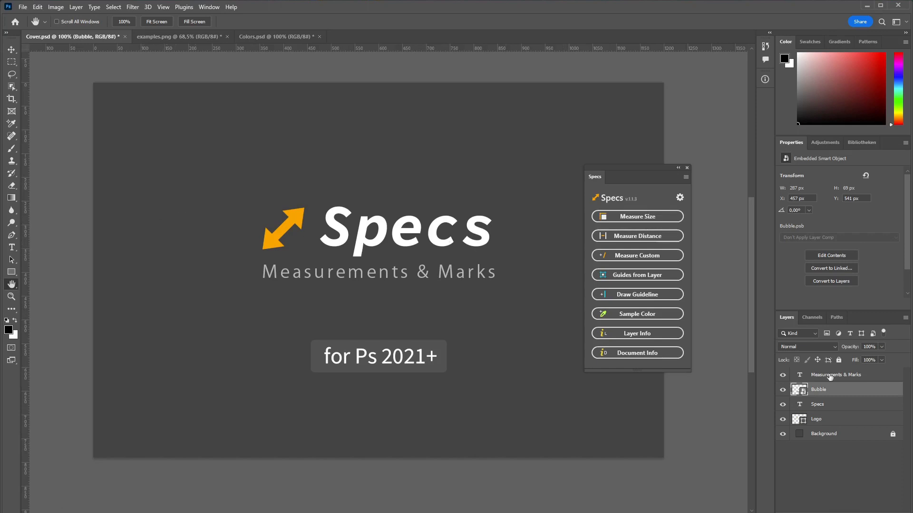
Step: Measure the Bubble layer with Specs, marking it 287 px wide and 69 px high
click(627, 218)
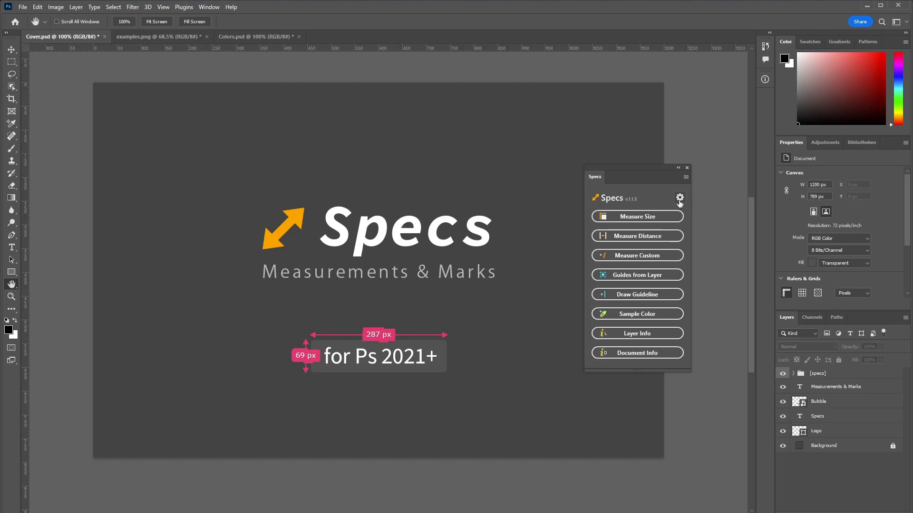
Step: Set Specs labels to font size 20 and inches, so the bubble reads 3.99in by 0.96in
click(680, 201)
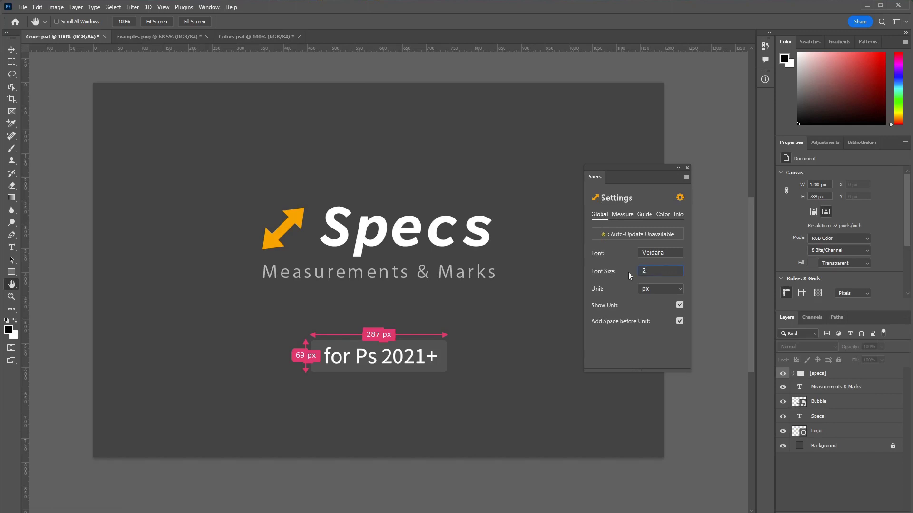
key(Return)
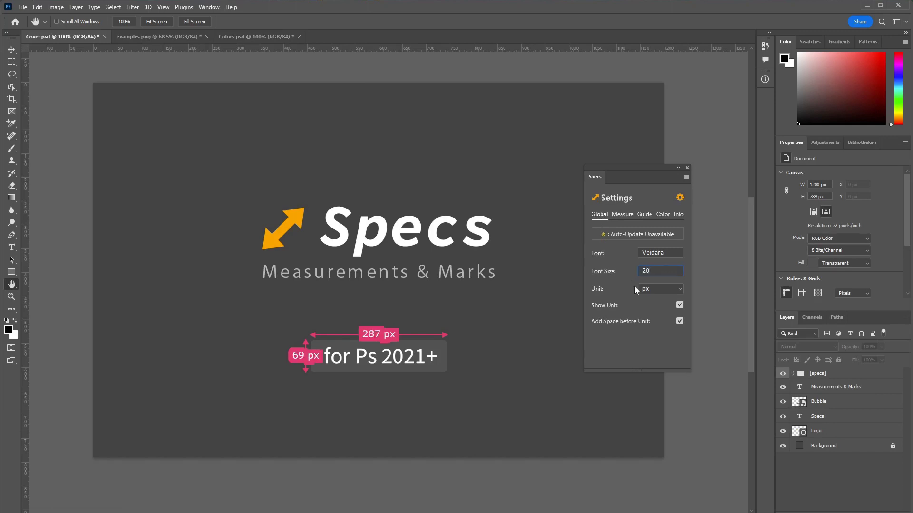
click(660, 290)
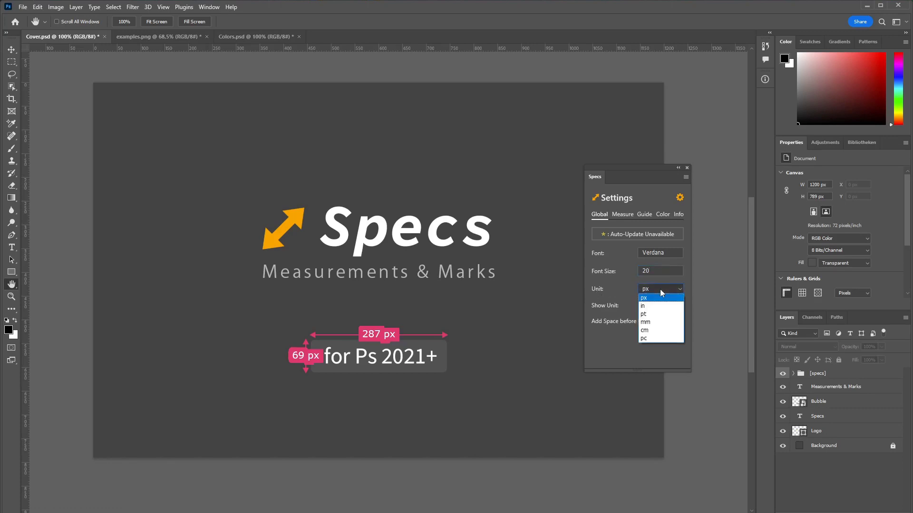
click(650, 307)
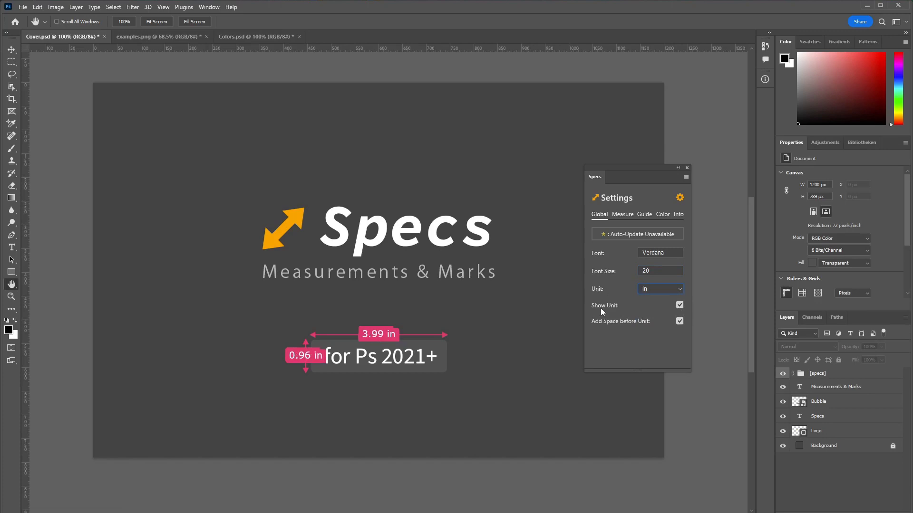
click(679, 307)
click(679, 306)
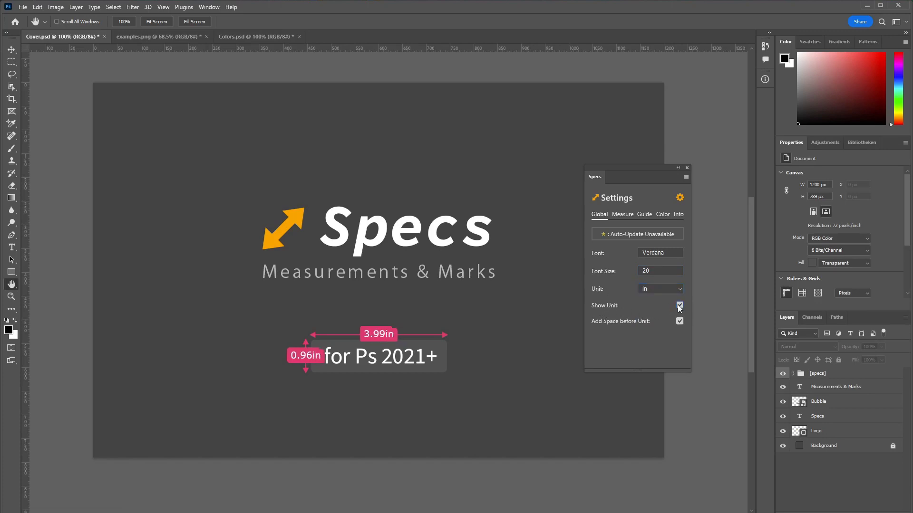
click(679, 198)
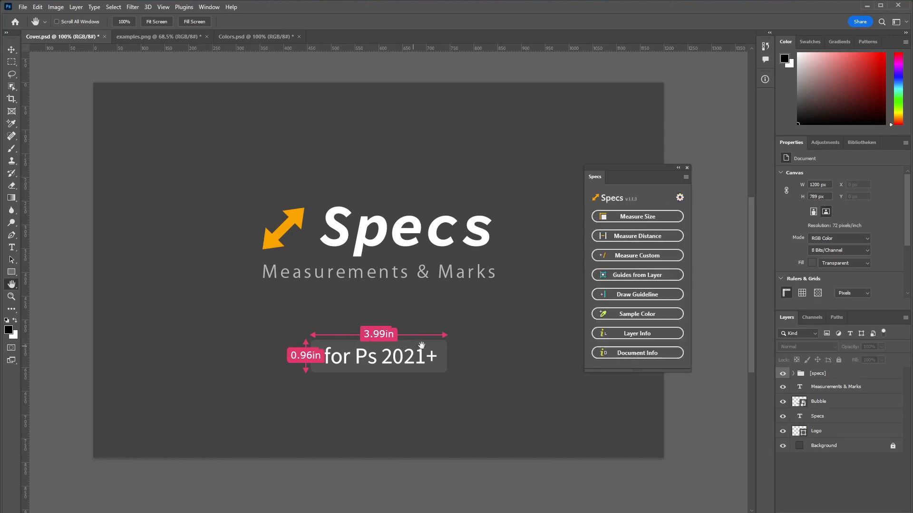
Step: Apply Render Better TextBG to the labels and view the Specs Measure style options
click(685, 178)
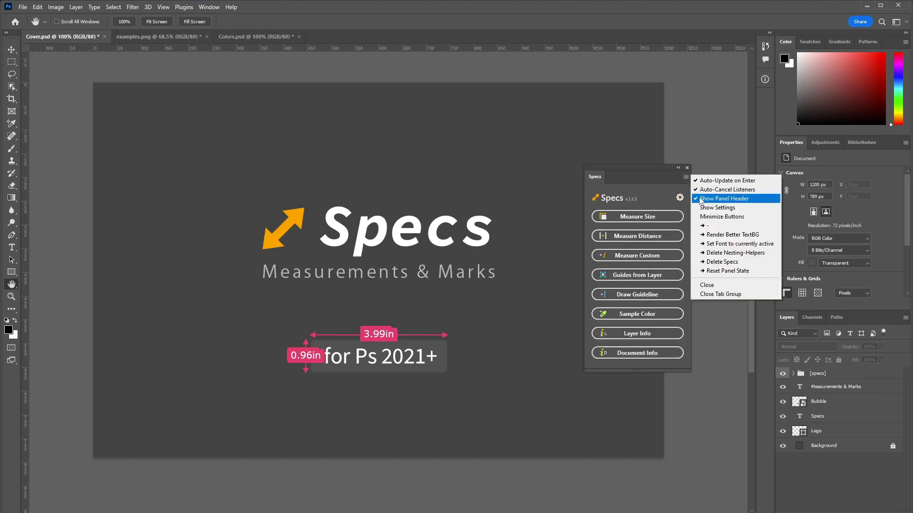
click(726, 235)
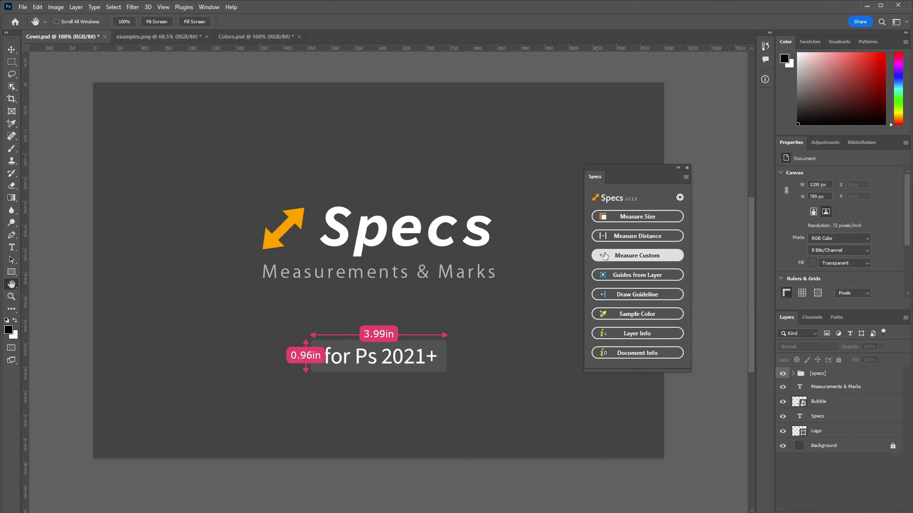
click(679, 198)
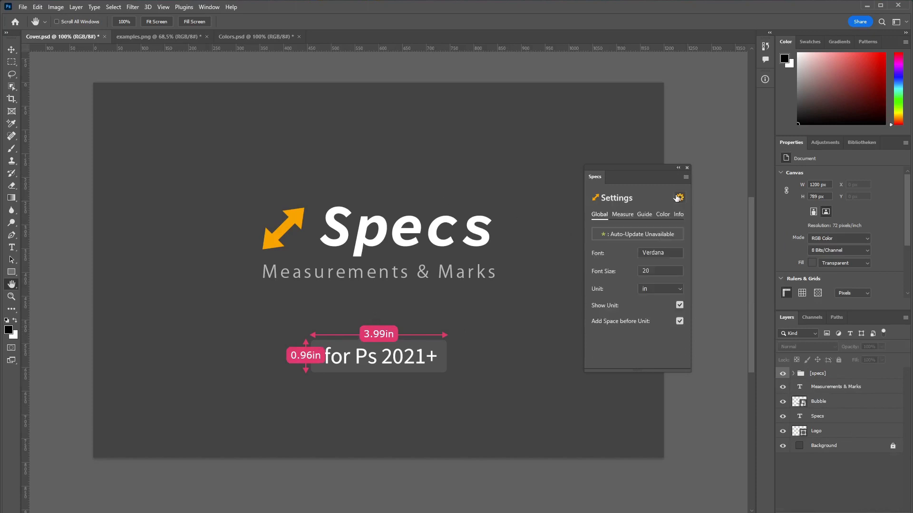
click(628, 218)
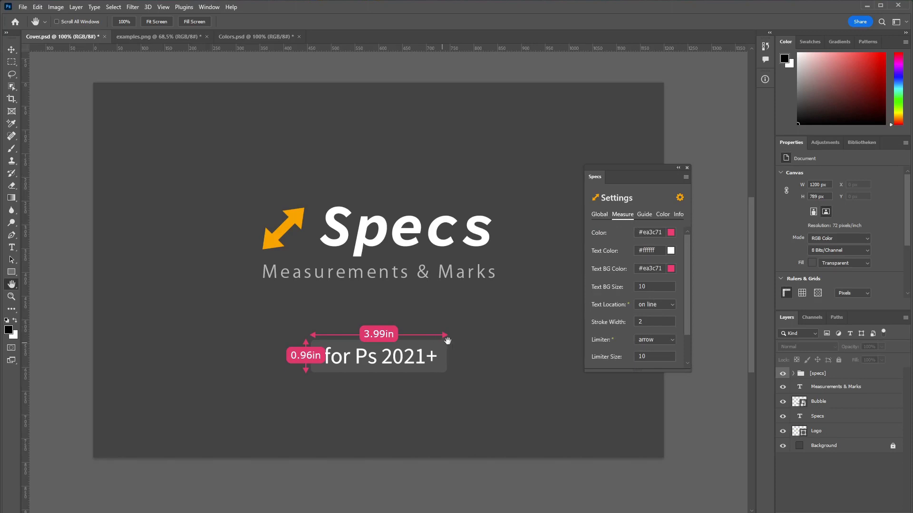
click(139, 37)
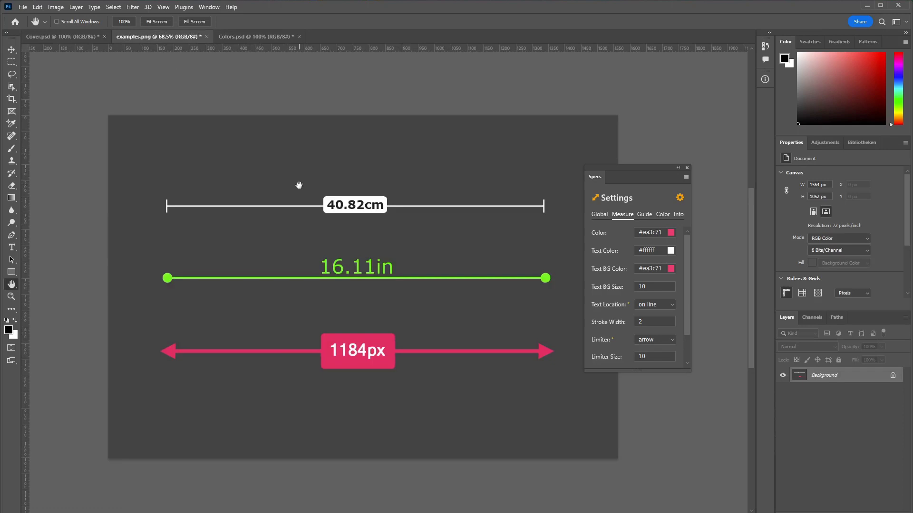
drag(299, 186, 297, 186)
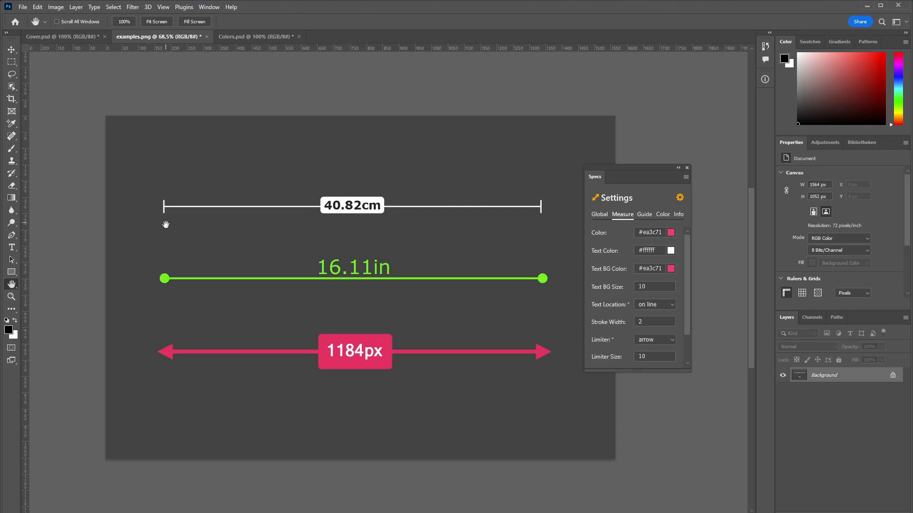
click(63, 36)
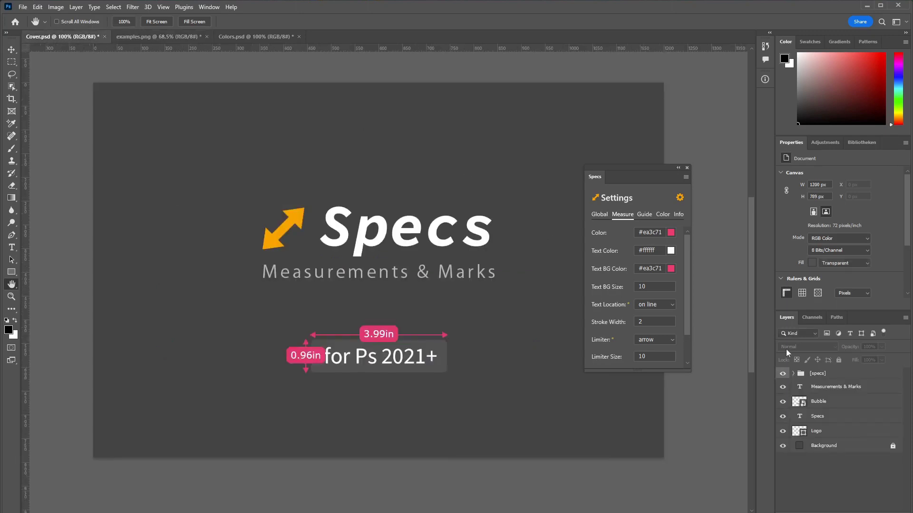
Step: Delete the [specs] group holding the old size marks
click(820, 374)
key(Delete)
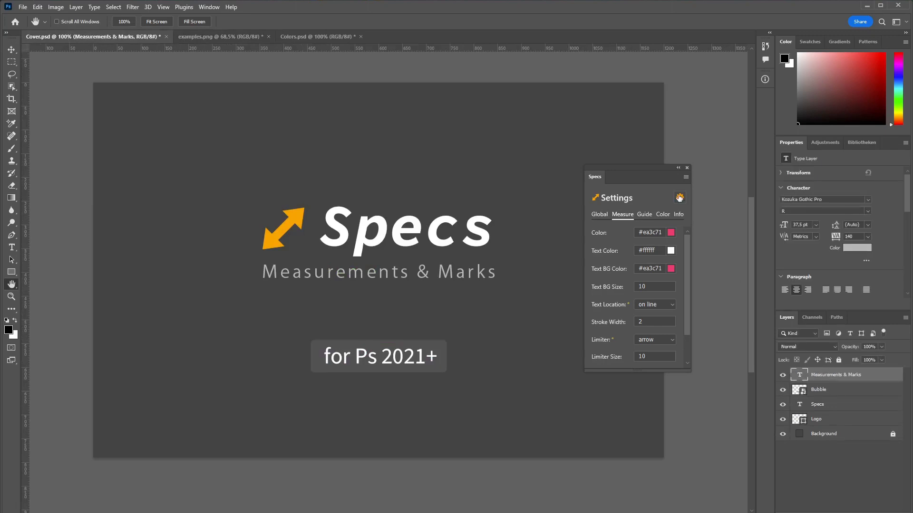
click(680, 198)
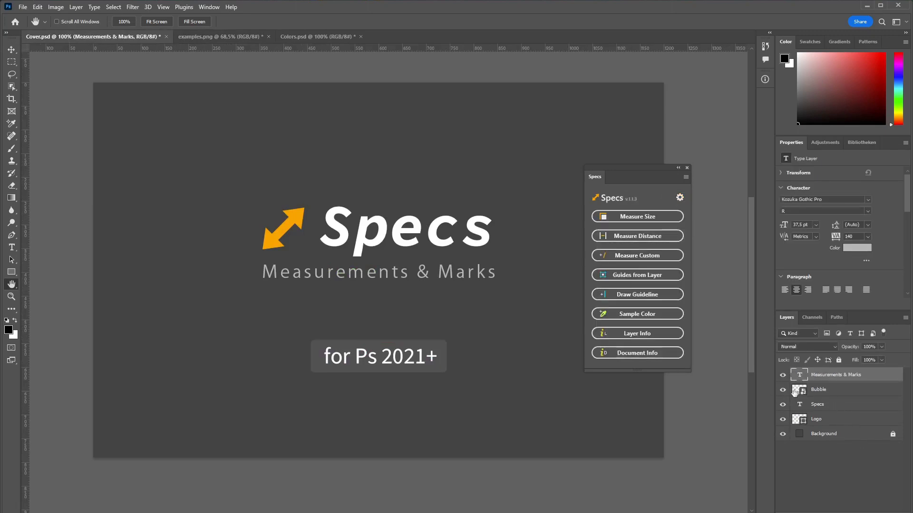
Step: Measure distances around Bubble and Measurements & Marks: 1.81 in to the subtitle, 1.39 in each side
click(835, 393)
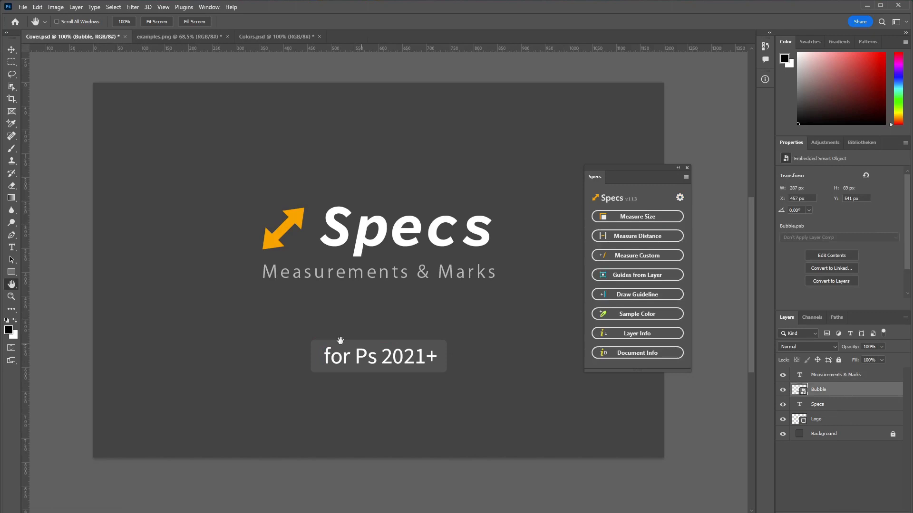
shift+click(837, 376)
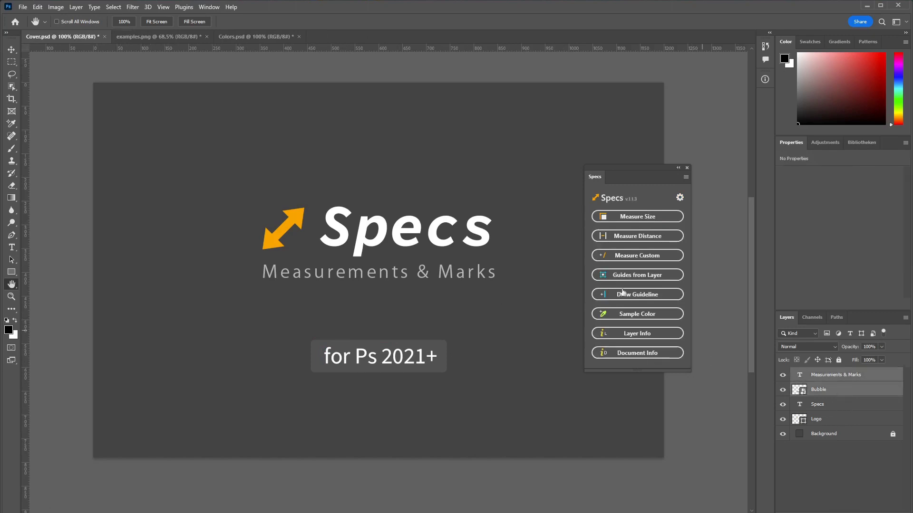
click(626, 236)
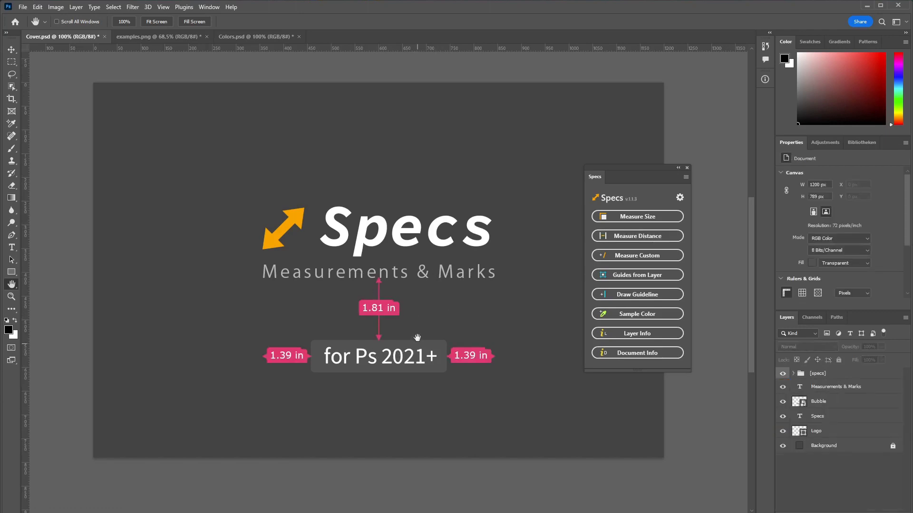
Step: Draw a 5.12 in diagonal custom measurement in the lower canvas and add a guide near the top
click(624, 259)
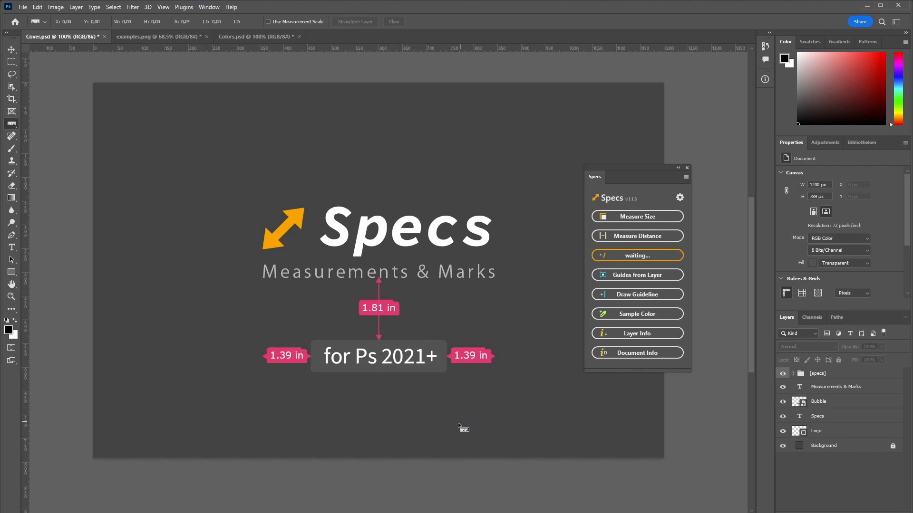
drag(392, 424, 560, 375)
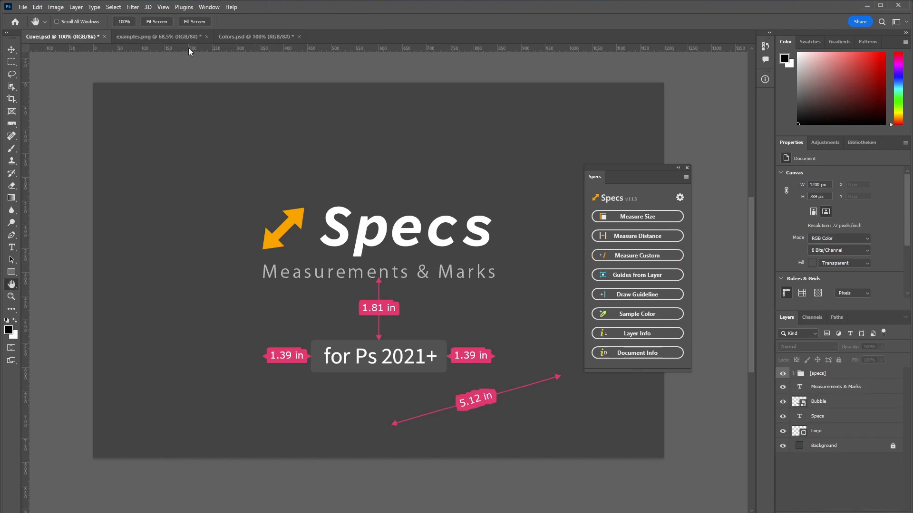
drag(189, 48, 156, 110)
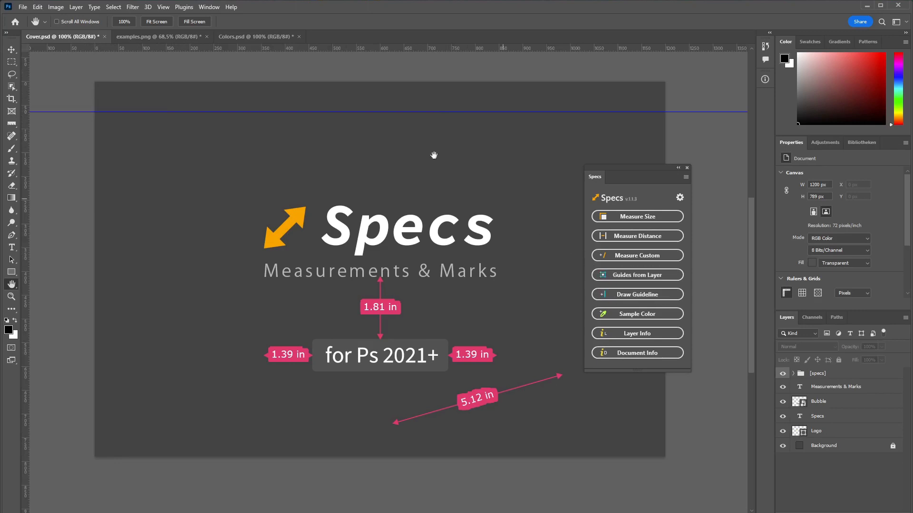
Step: Move the top guide to 1 in and frame the bubble with guides labelled 6.35, 10.33, 7.51, 8.47 in
click(16, 50)
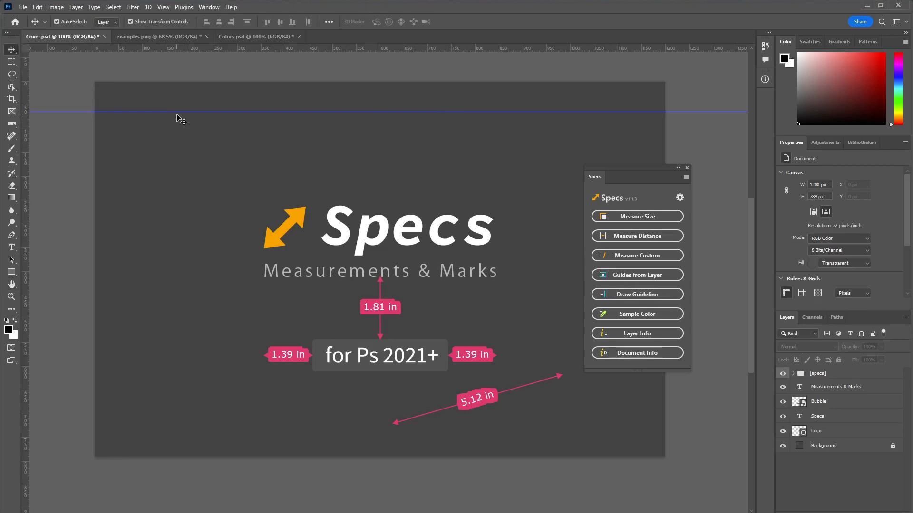
drag(177, 112, 171, 3)
click(639, 294)
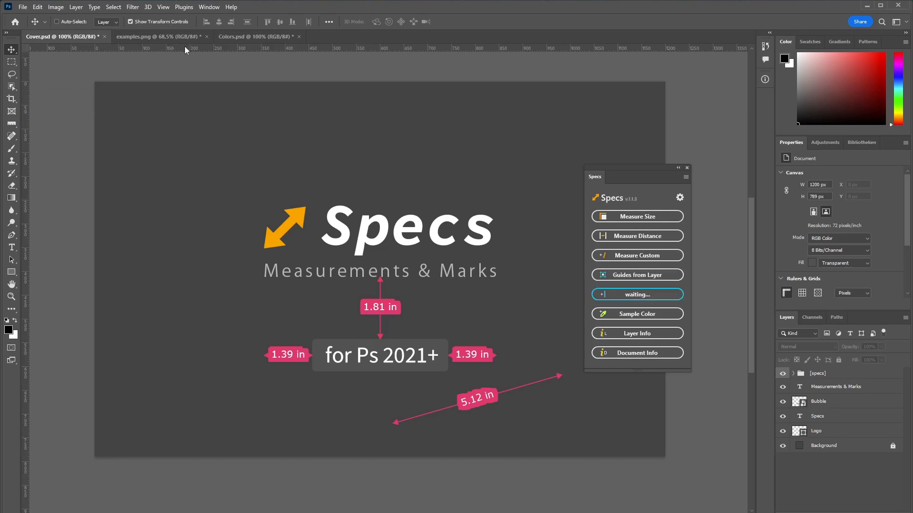
drag(185, 47, 192, 117)
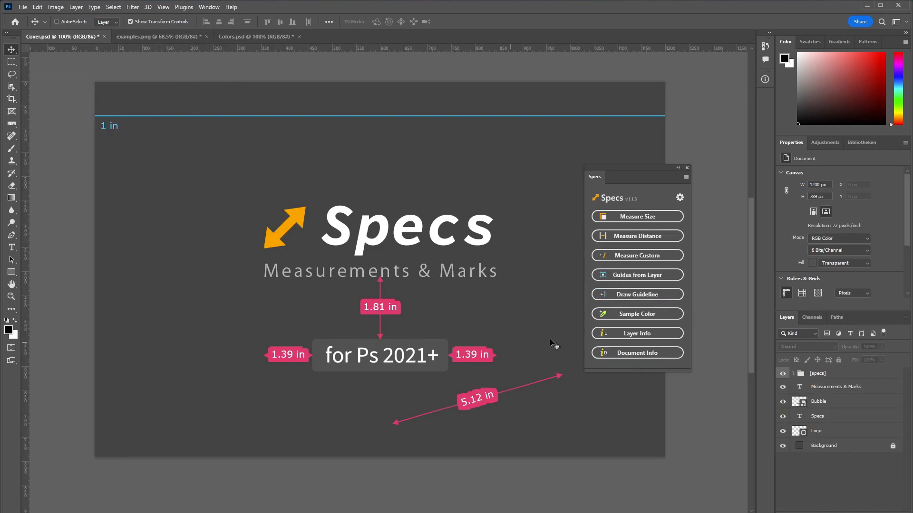
ctrl+click(432, 351)
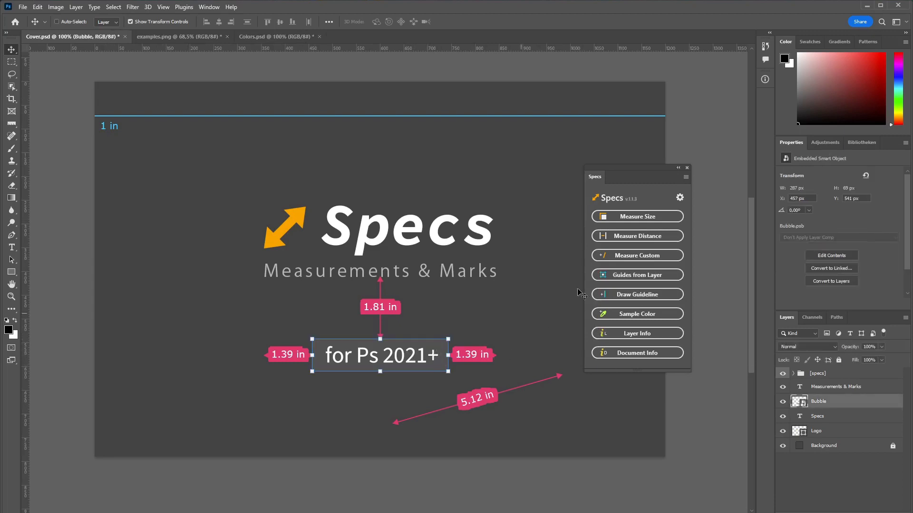
click(625, 284)
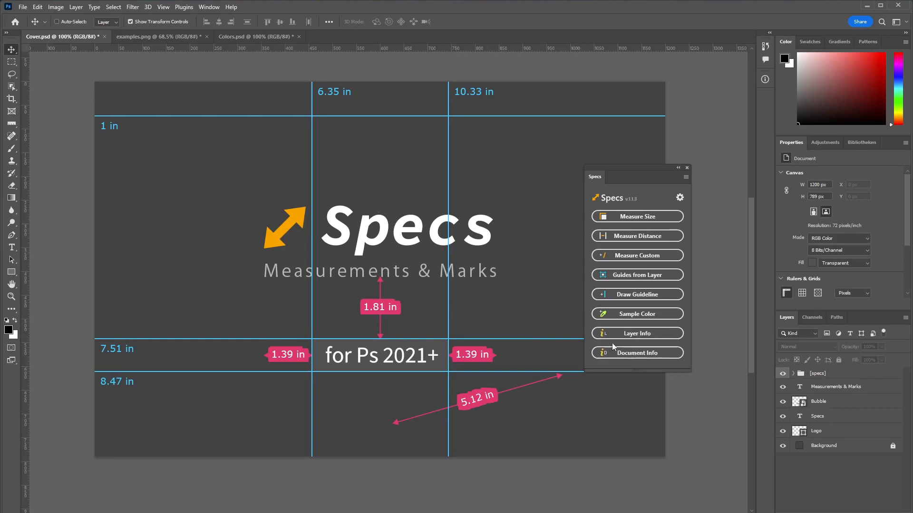
Step: Add info boxes for the Cover.psd document, the Bubble layer and Measurements & Marks
click(637, 355)
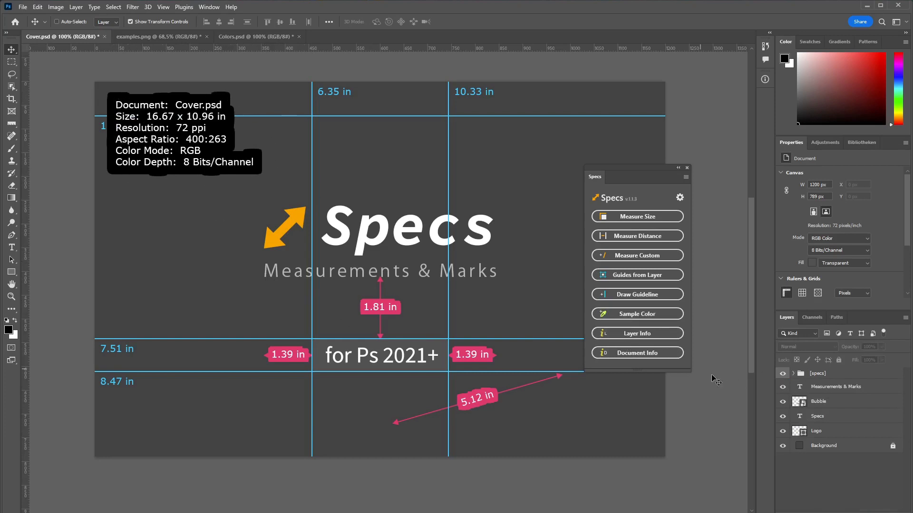
click(827, 402)
click(614, 333)
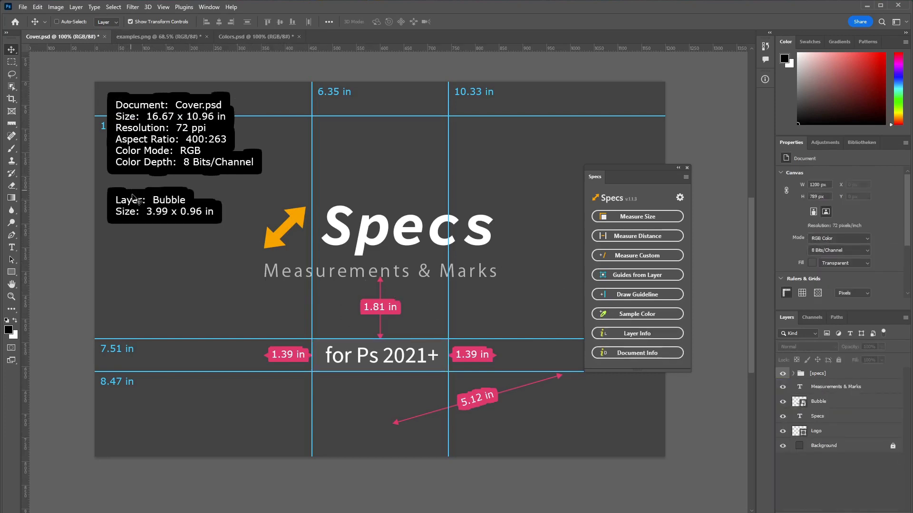
click(636, 334)
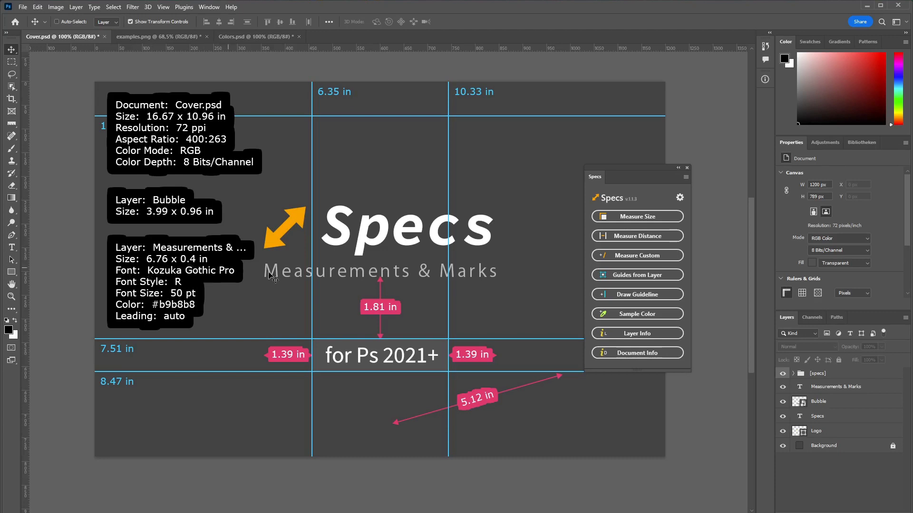
Step: Review which properties the Specs Info settings include for info boxes
click(680, 199)
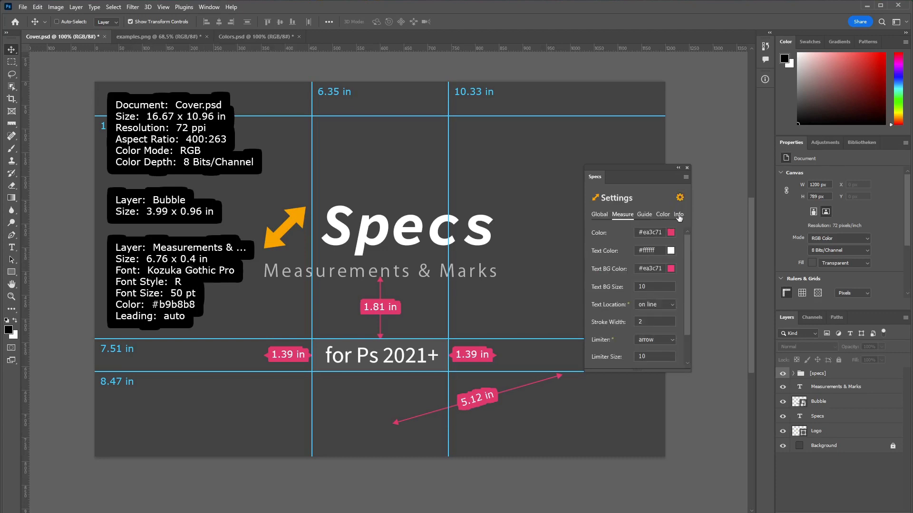
click(678, 214)
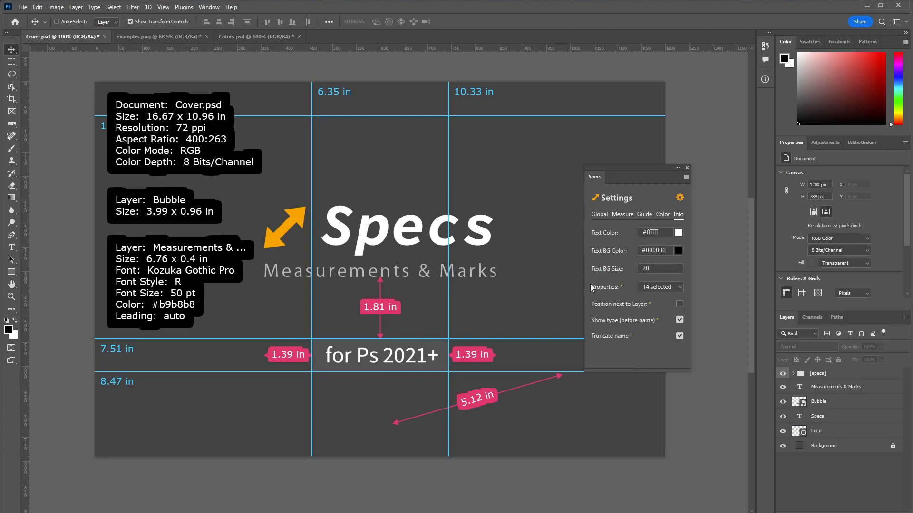
click(656, 288)
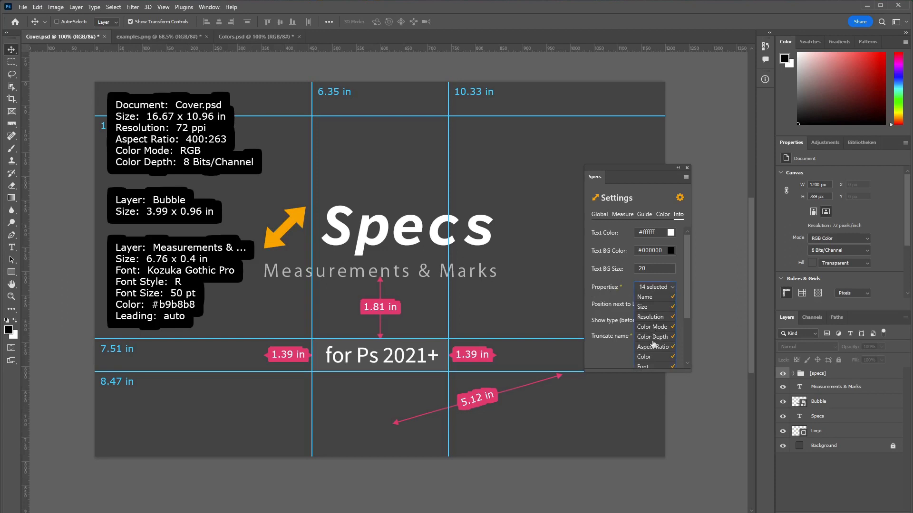
click(665, 288)
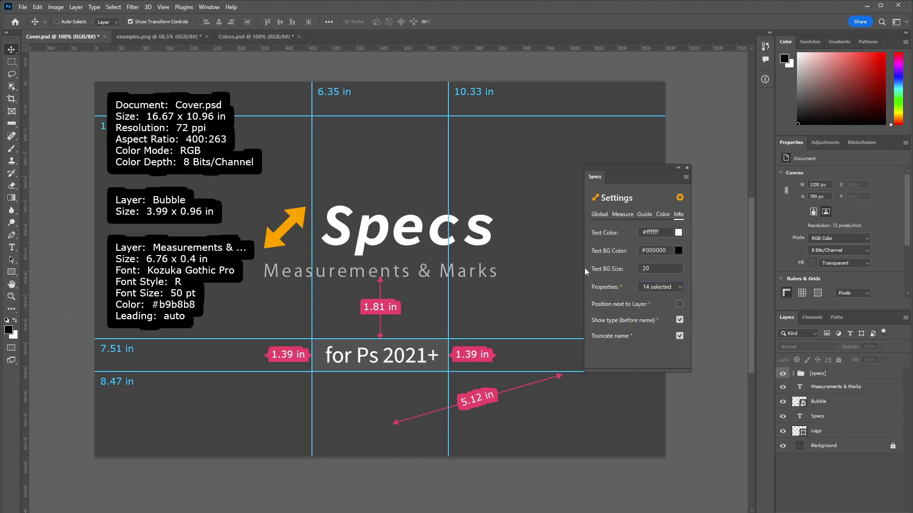
click(680, 198)
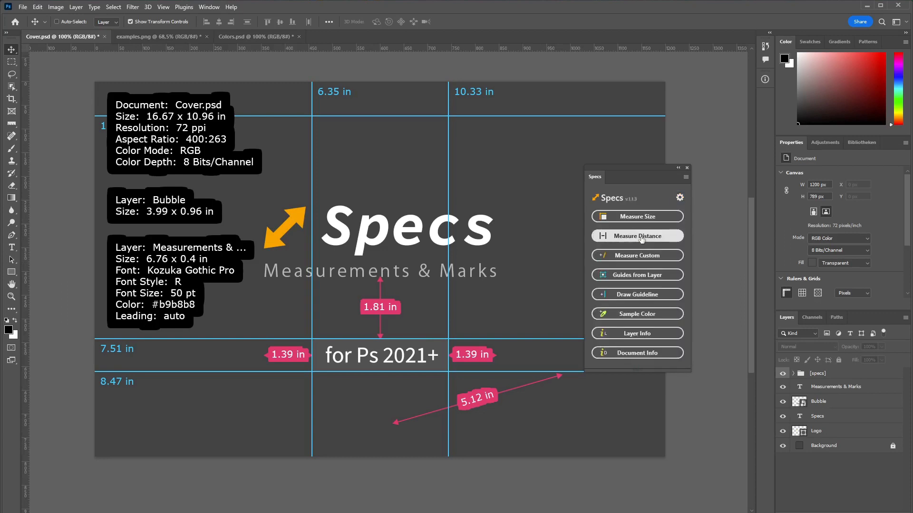
Step: In Colors.psd, label the yellow tulip #fcd400 and dismiss the Layer Info error
click(666, 295)
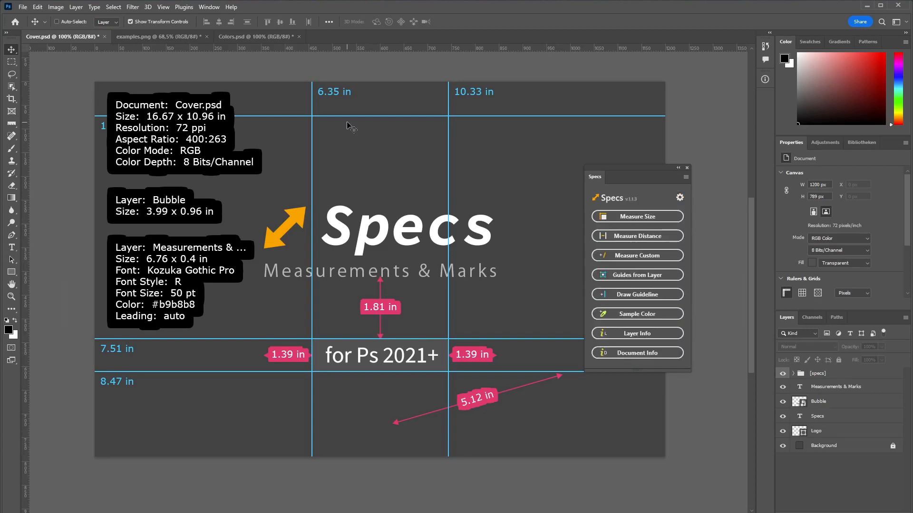
click(227, 37)
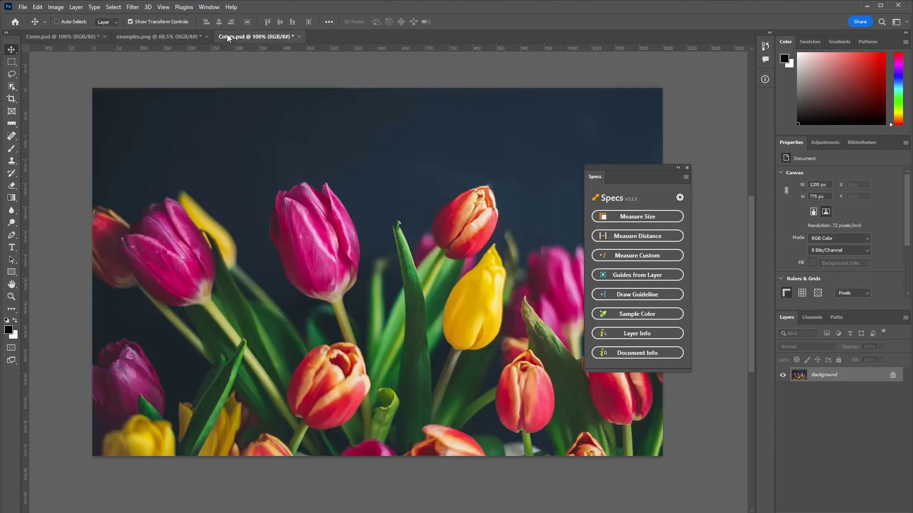
click(614, 316)
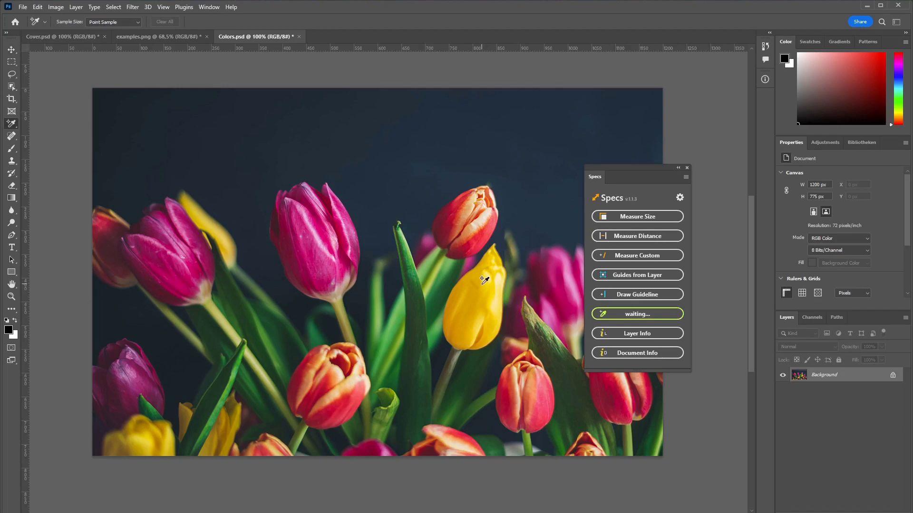
click(484, 281)
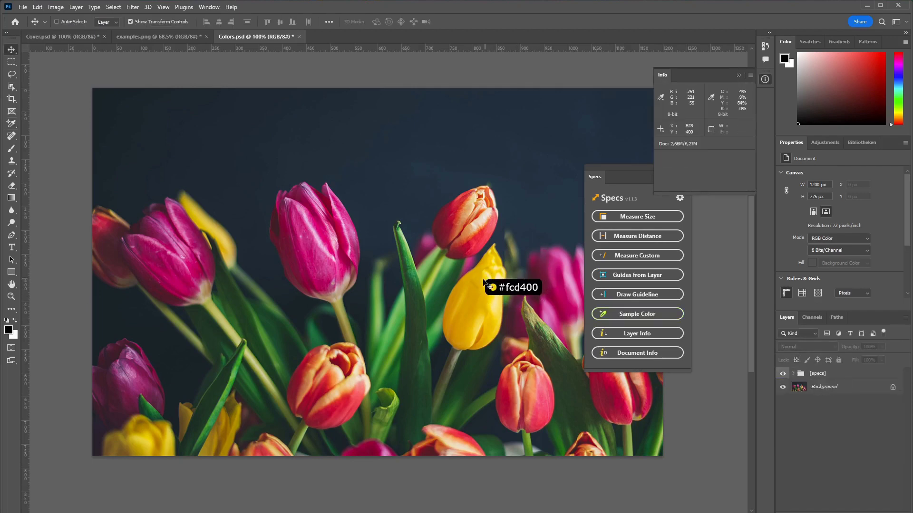
click(637, 333)
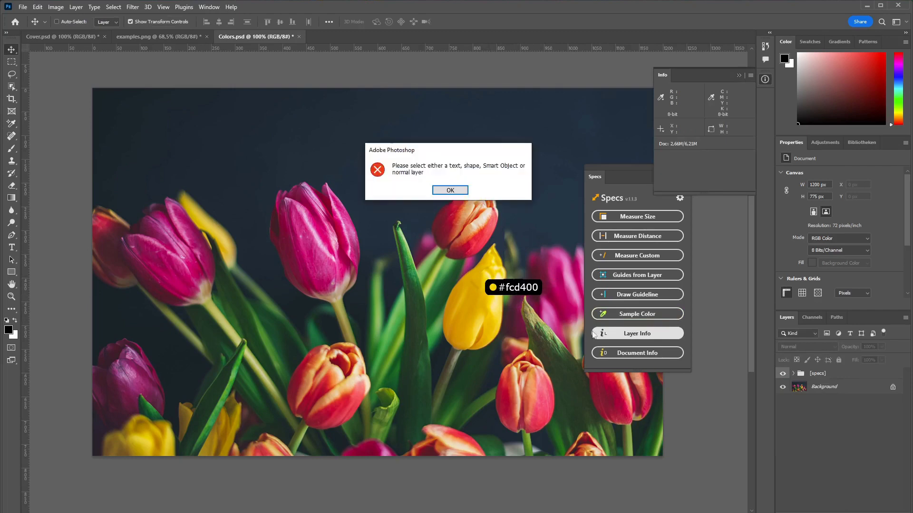
click(459, 190)
Step: Label the pink and red tulips with sampled colours #da3886 and #e0432a
click(637, 313)
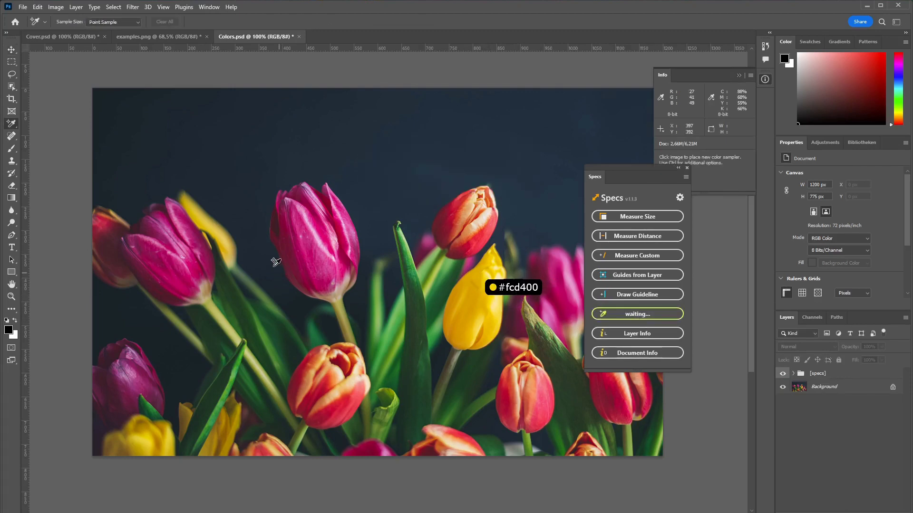
click(298, 229)
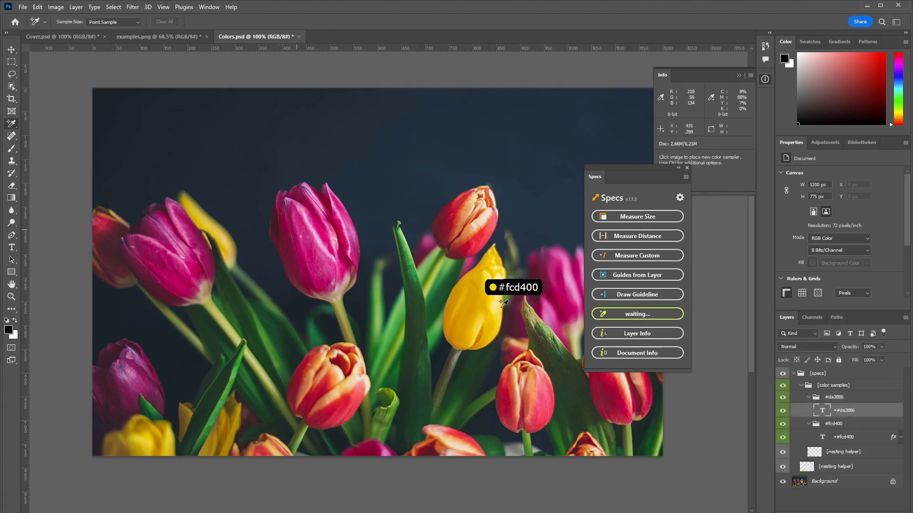
click(640, 318)
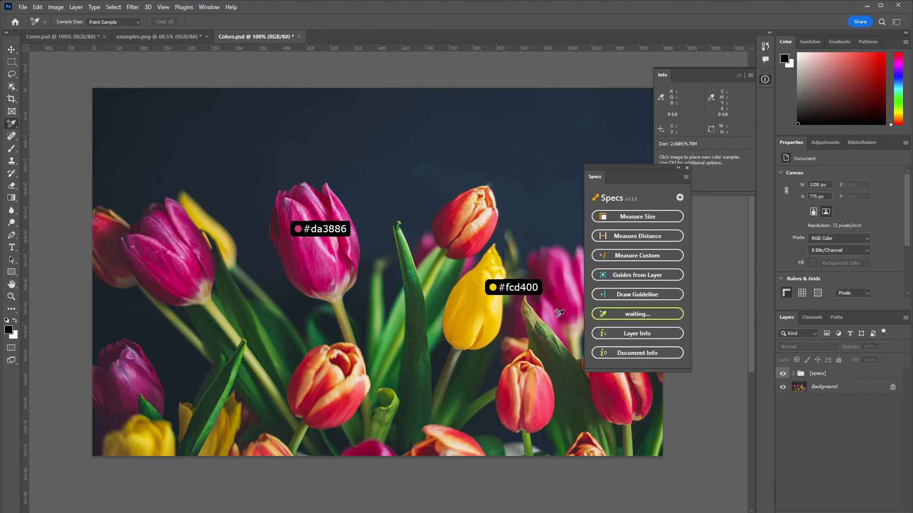
click(459, 210)
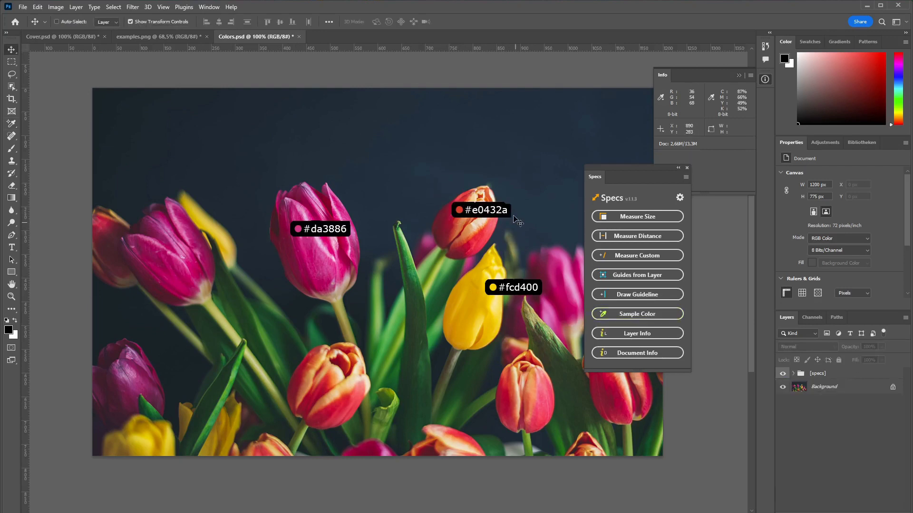
Step: Switch the Specs colour output to RGB, so labels read 252,212,0, 218,56,134 and 224,67,42
click(679, 199)
click(661, 217)
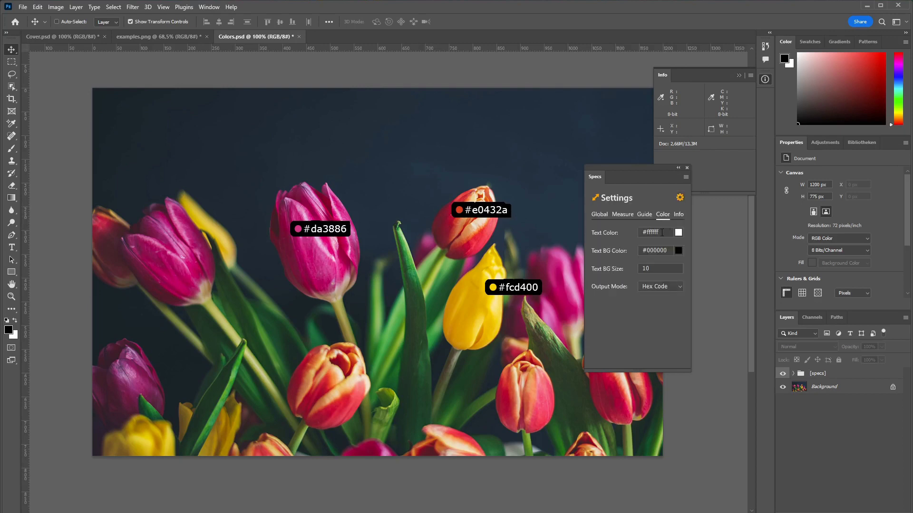
click(659, 286)
click(654, 305)
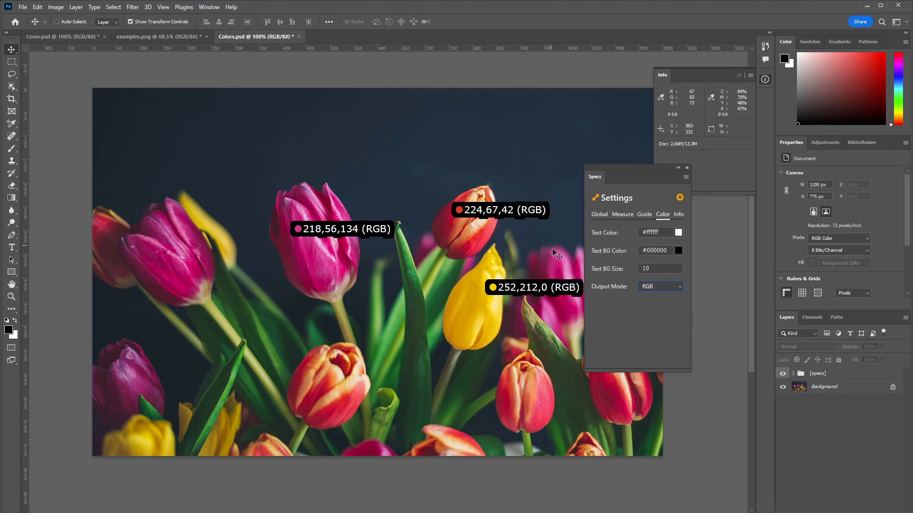
click(680, 198)
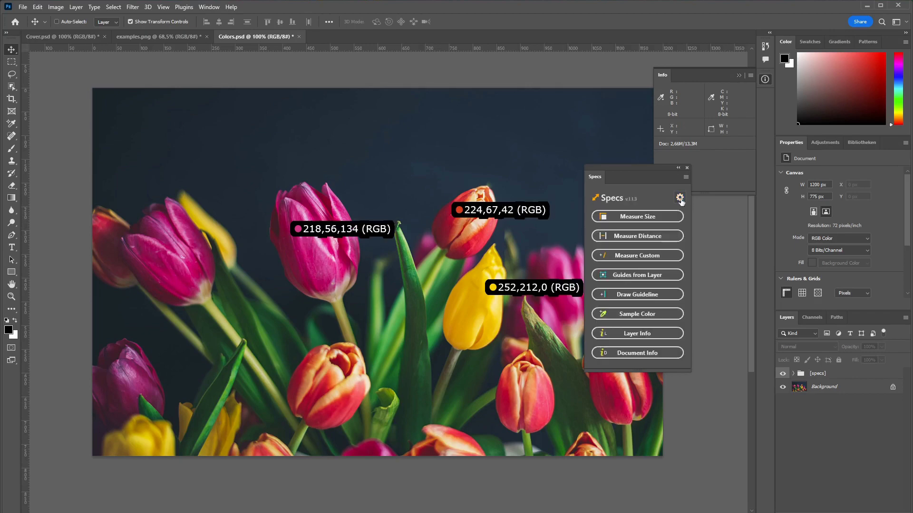